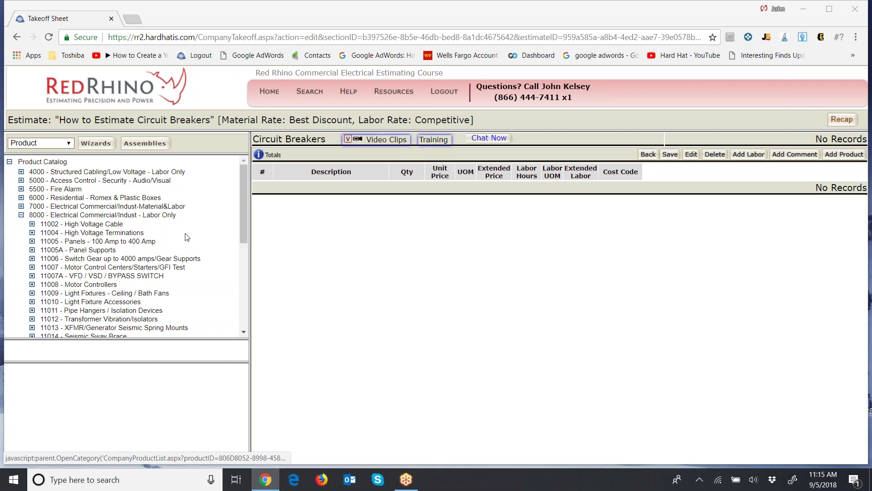
Show the 11015 - Circuit Breaker Termination Labor items with the Products list widened to full descriptions
left_click(242, 202)
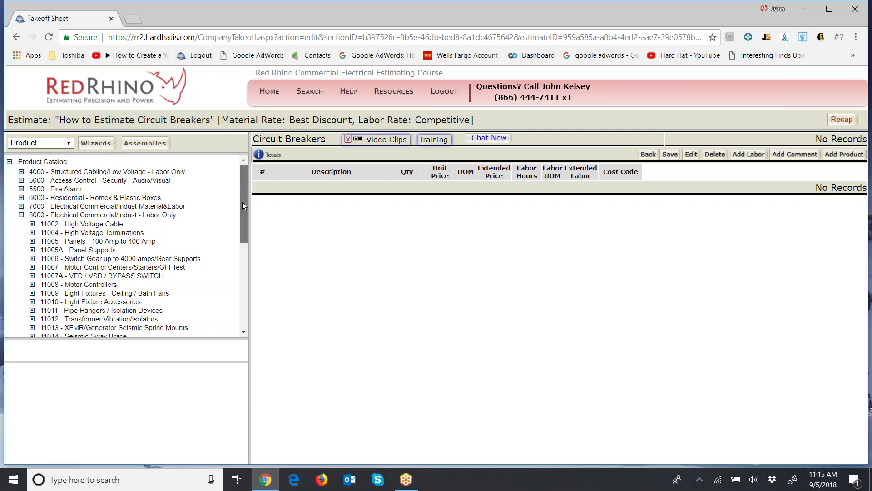
left_click_drag(241, 202, 238, 245)
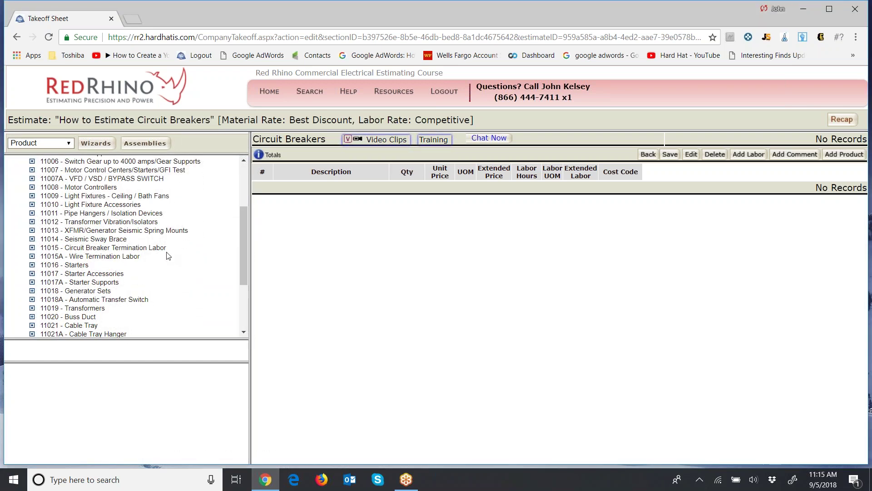
left_click(69, 249)
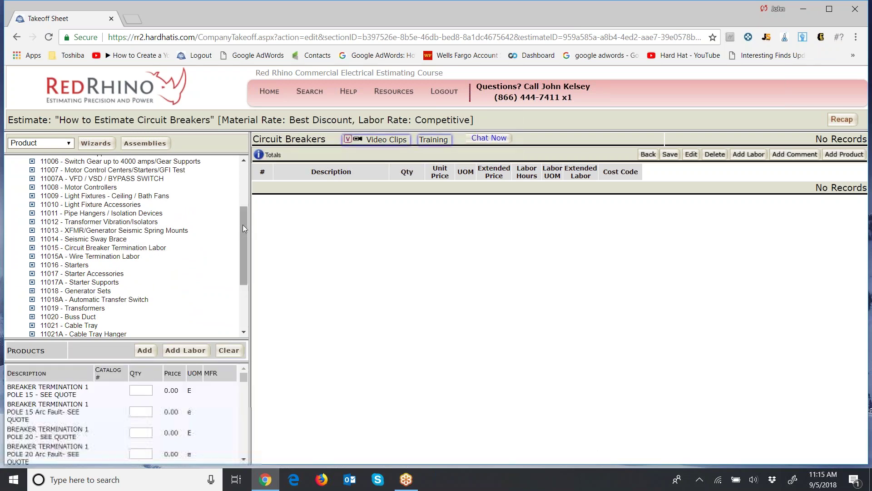
mouse_move(248, 227)
left_mouse_down()
mouse_move(292, 216)
mouse_move(518, 220)
left_mouse_up()
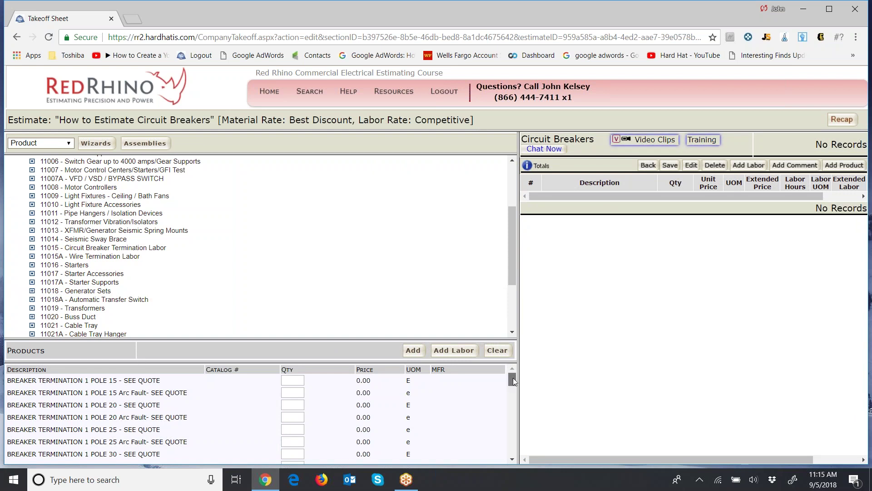
mouse_move(513, 378)
left_mouse_down()
mouse_move(513, 453)
mouse_move(514, 348)
left_mouse_up()
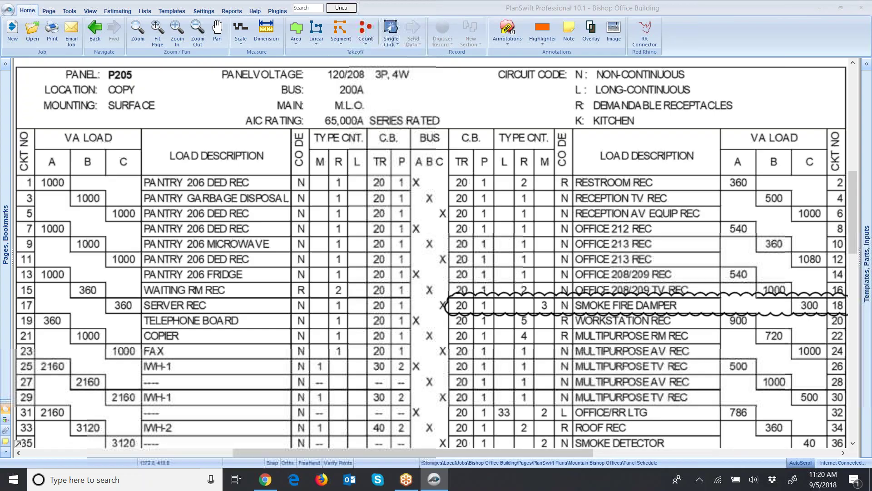
Enter quantity 32 for 1 POLE 20 and 8 for 2 POLE 30 terminations
key("alt+Tab")
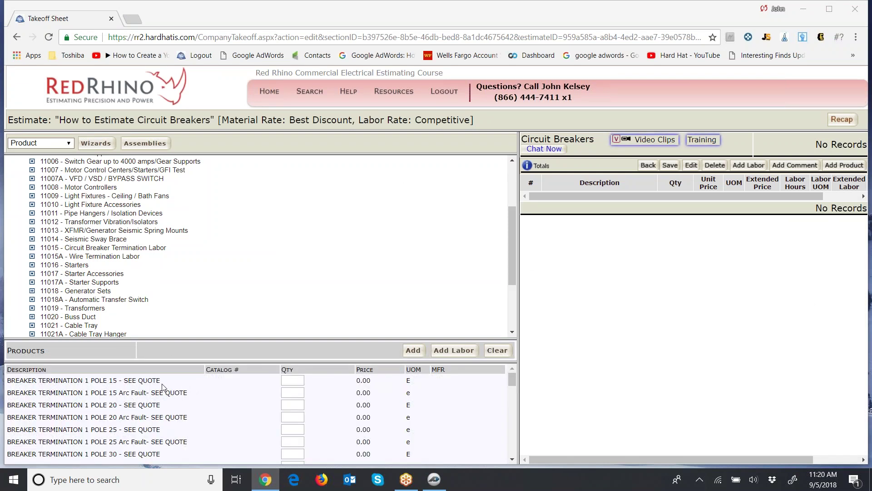
left_click(290, 405)
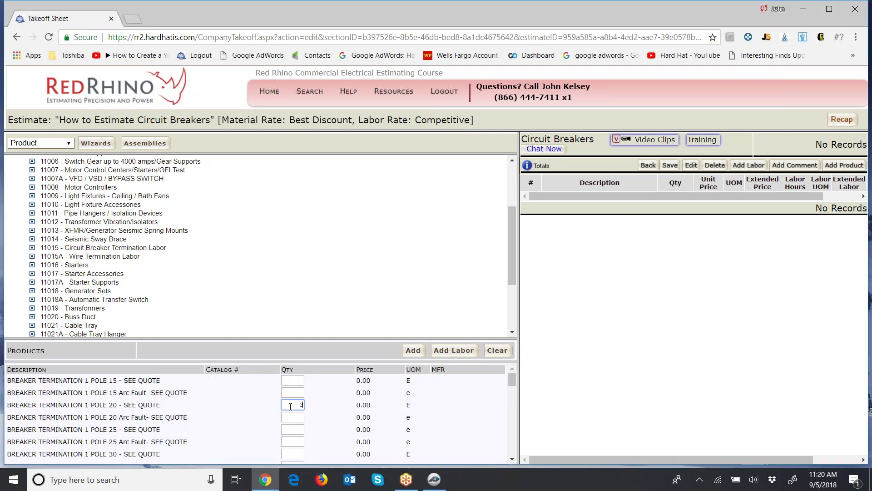
type("32")
left_click_drag(513, 377, 514, 395)
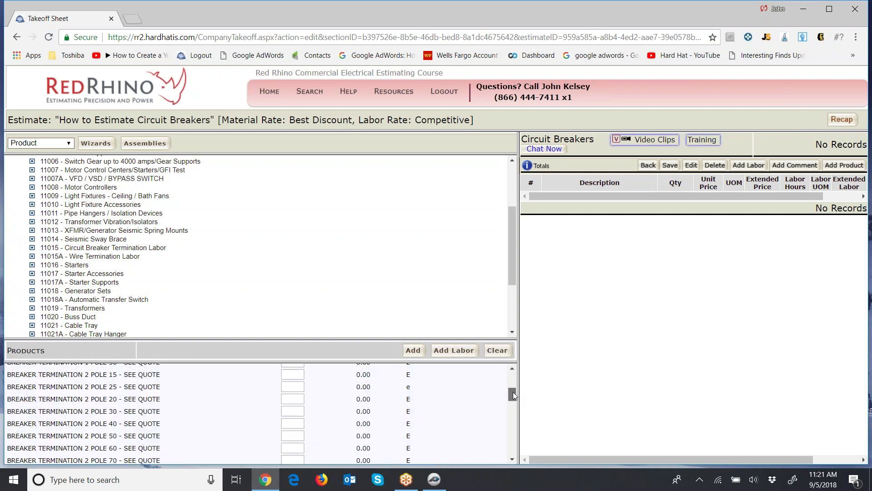
left_click(300, 413)
type("8")
Enter quantity 2 for 2 POLE 90, then move to the 3 POLE 150 and 3 POLE 800 quantities
scroll(333, 405, "down", 1)
left_click(292, 416)
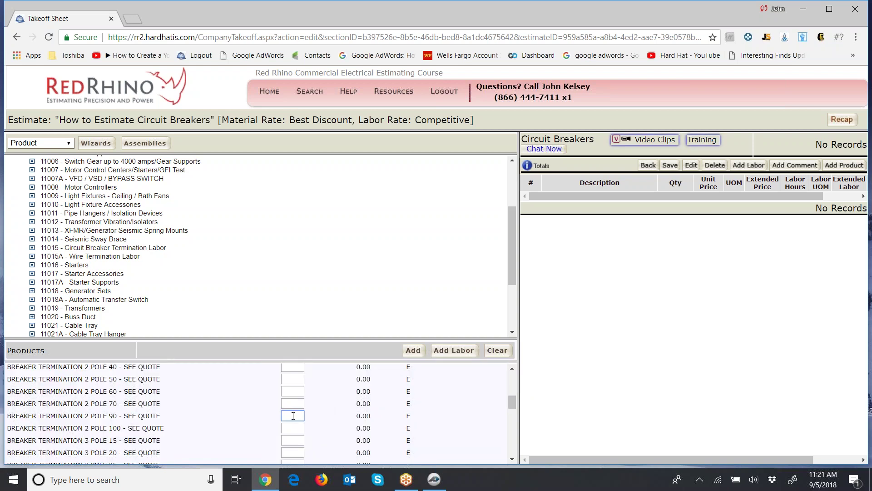
type("2")
scroll(339, 419, "down", 2)
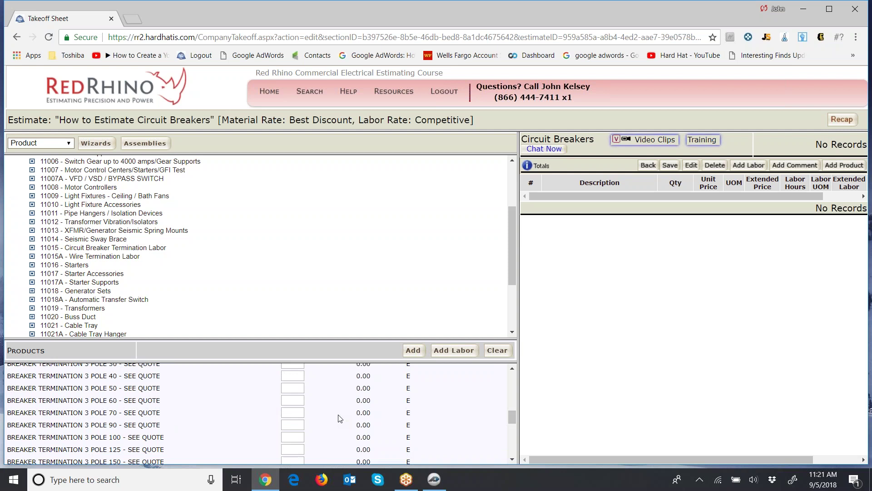
scroll(339, 418, "up", 1)
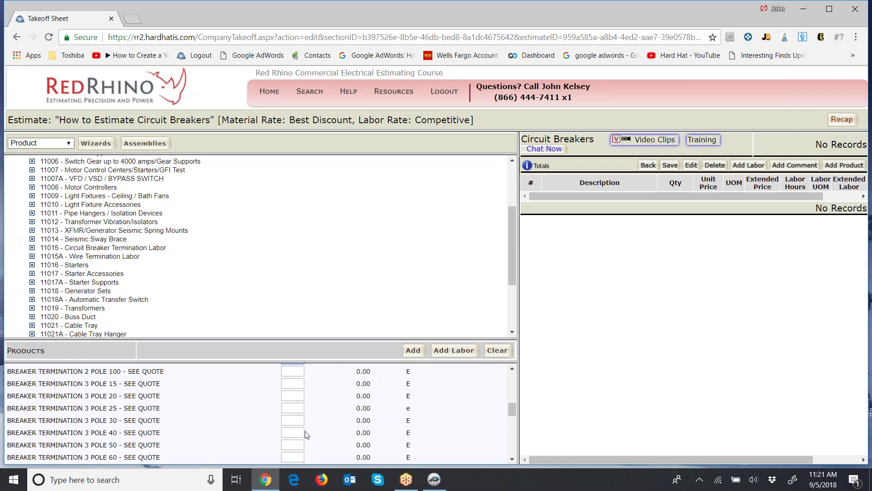
scroll(357, 428, "down", 3)
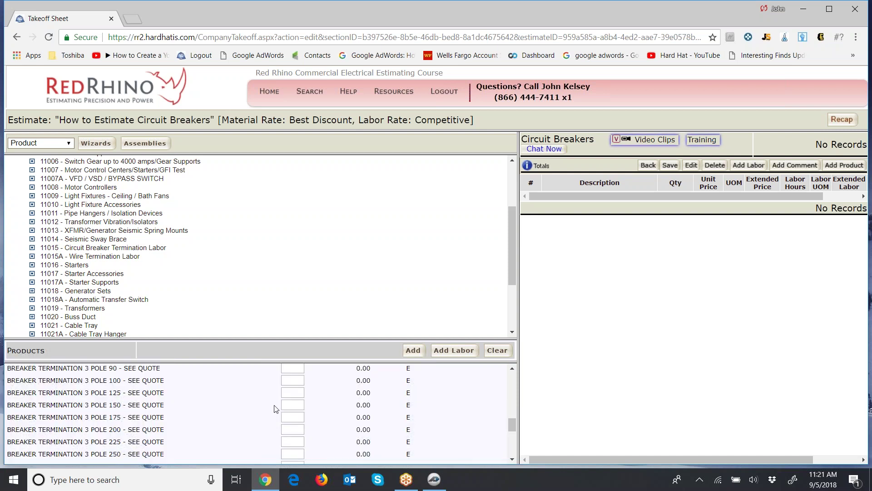
left_click(289, 404)
scroll(338, 408, "down", 2)
scroll(337, 408, "down", 2)
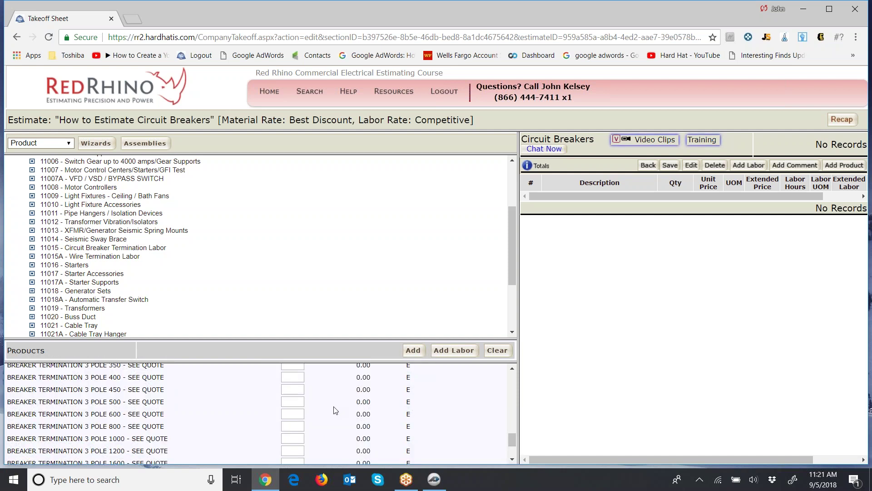
left_click(297, 426)
Give 3 POLE 800 quantity 1, add the six labor lines to Circuit Breakers, and save
type("1")
left_click(413, 351)
left_click_drag(519, 248, 244, 227)
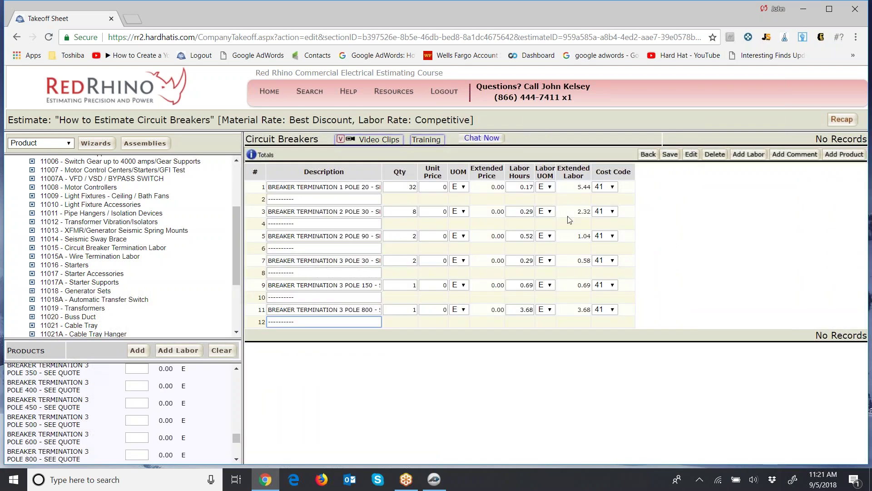
left_click(670, 155)
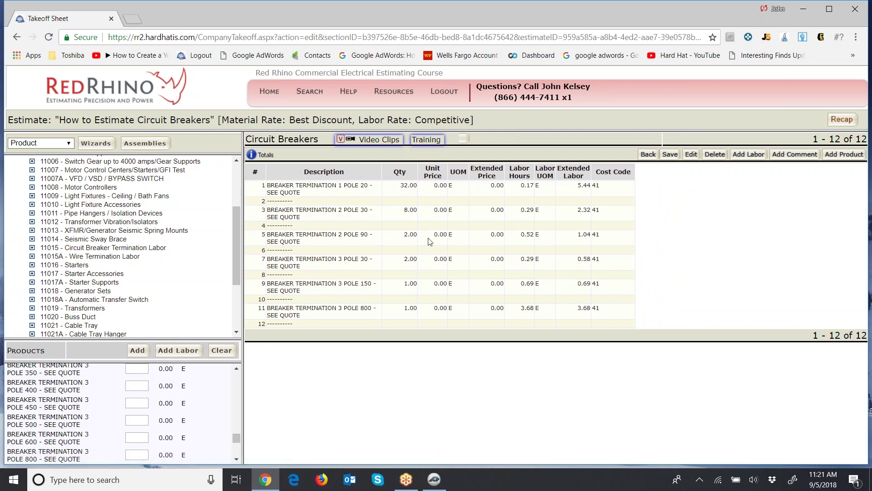